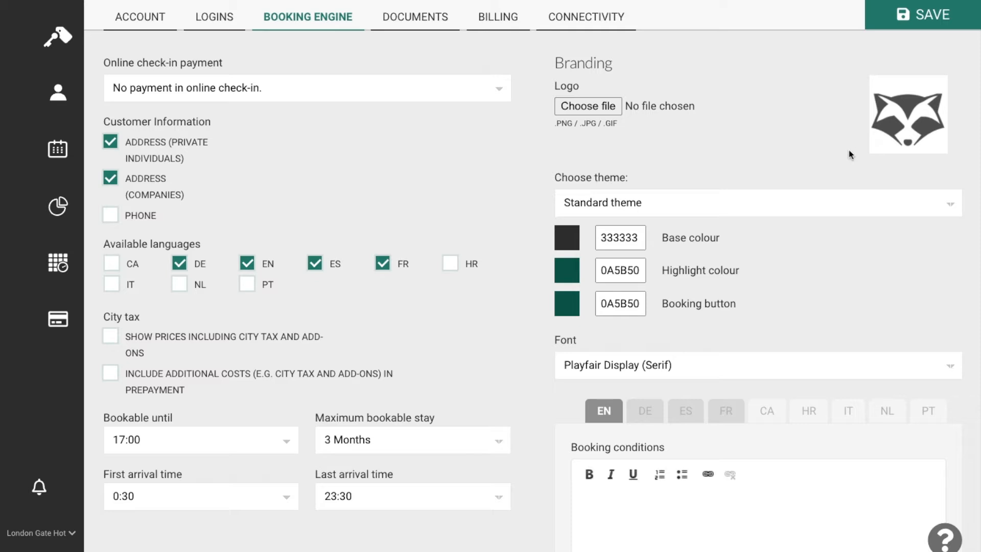
Step: Try the Light theme, return the branding to the Standard theme, and look through the available fonts
{"action": "left_click", "coordinate": [734, 207]}
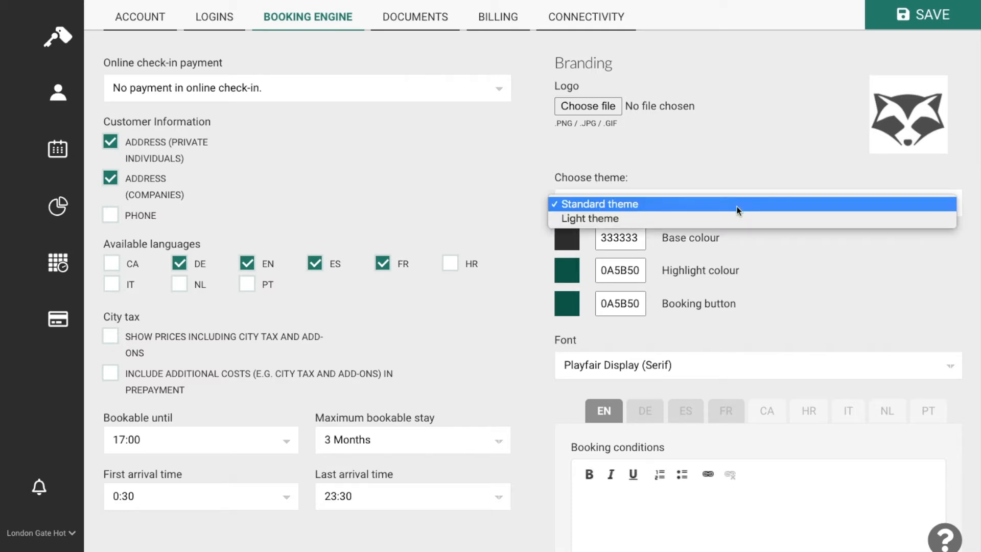
{"action": "left_click", "coordinate": [736, 204]}
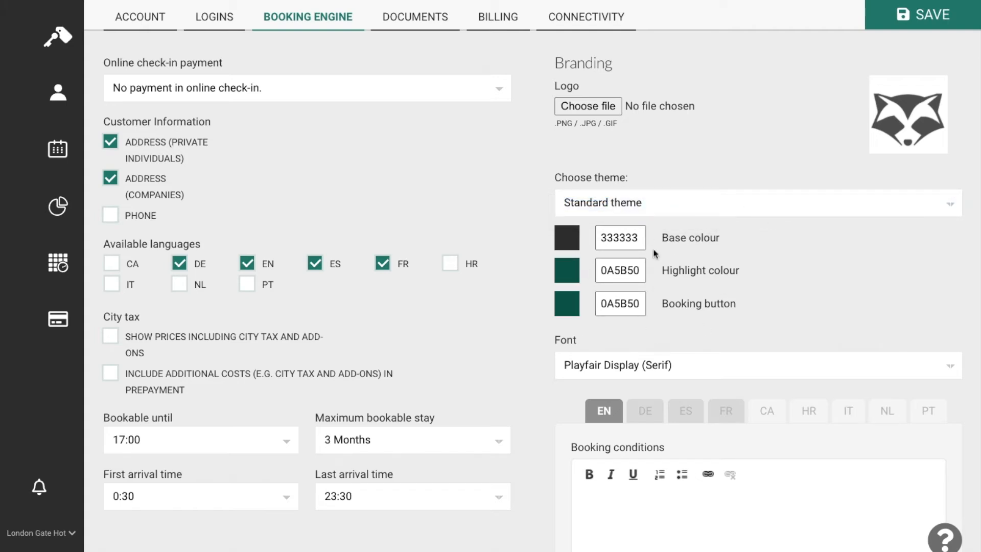
{"action": "left_click", "coordinate": [667, 204]}
{"action": "left_click", "coordinate": [660, 215]}
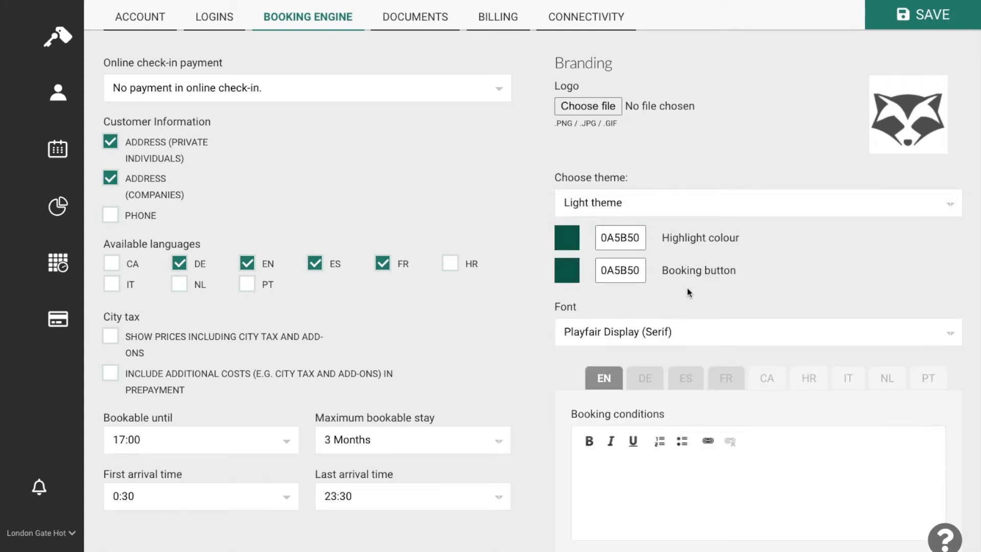
{"action": "left_click", "coordinate": [686, 207]}
{"action": "left_click", "coordinate": [669, 189]}
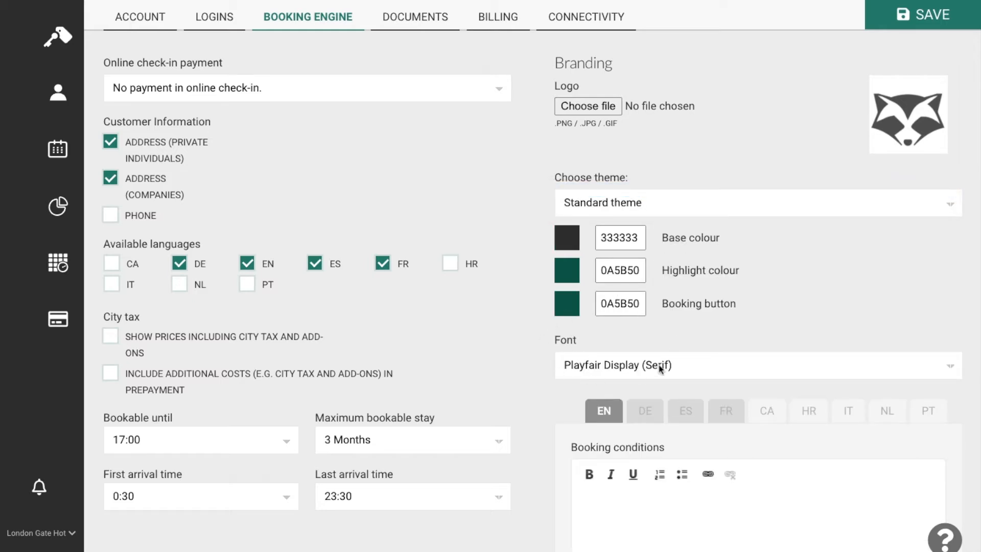
{"action": "left_click", "coordinate": [639, 374]}
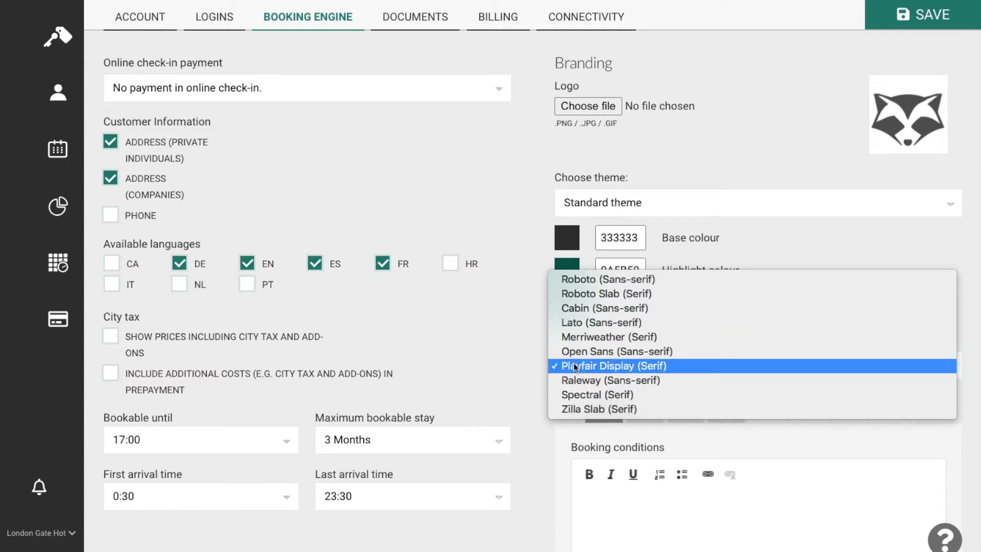
{"action": "left_click", "coordinate": [498, 351]}
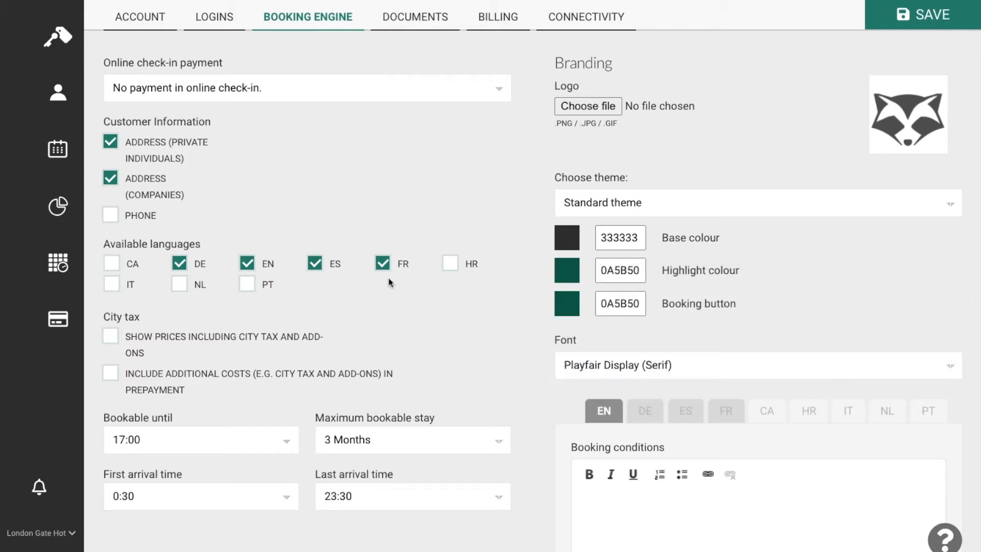
Step: Enable the phone field under the customer information requested from bookers
{"action": "left_click", "coordinate": [335, 374]}
{"action": "left_click", "coordinate": [335, 374]}
{"action": "left_click", "coordinate": [106, 219]}
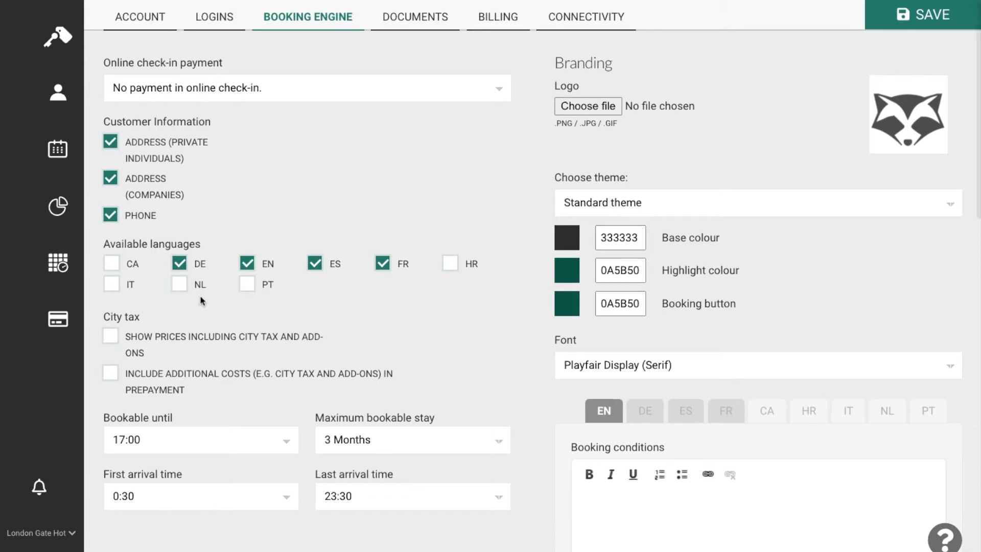
Step: Look through the DE and ES versions of the booking conditions and return to the EN version
{"action": "left_click", "coordinate": [644, 409]}
{"action": "left_click", "coordinate": [613, 409]}
{"action": "left_click", "coordinate": [644, 414]}
{"action": "left_click", "coordinate": [691, 412]}
{"action": "left_click", "coordinate": [645, 415]}
{"action": "left_click", "coordinate": [602, 415]}
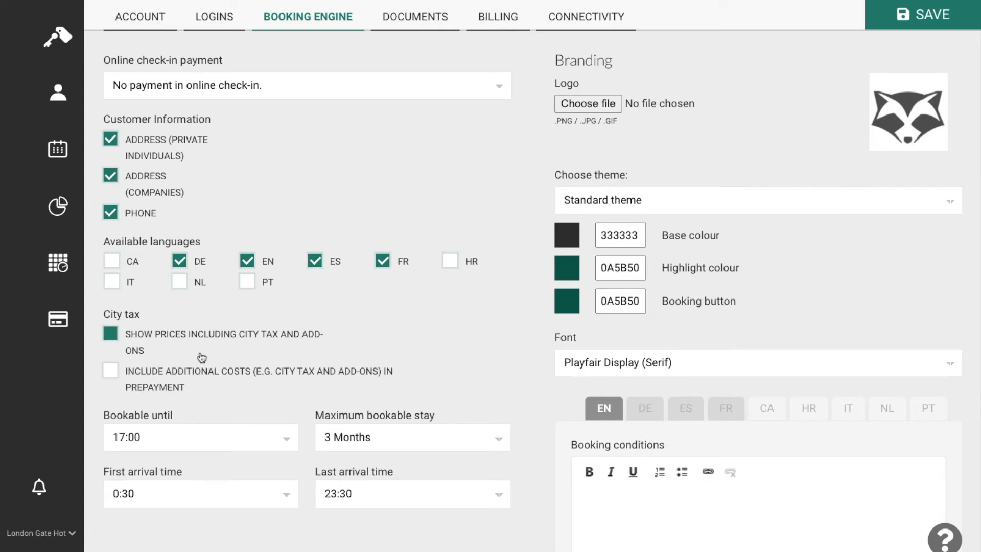
Step: Try the city tax options for showing inclusive prices and including additional costs in the prepayment
{"action": "left_click_drag", "start_coordinate": [103, 316], "coordinate": [145, 313]}
{"action": "left_click", "coordinate": [145, 314]}
{"action": "left_click", "coordinate": [123, 340]}
{"action": "left_click", "coordinate": [110, 371]}
{"action": "left_click", "coordinate": [109, 376]}
{"action": "left_click", "coordinate": [126, 373]}
Step: Examine the available choices for the bookable-until time and the maximum bookable stay
{"action": "scroll", "coordinate": [245, 372], "scroll_direction": "down", "scroll_amount": 1}
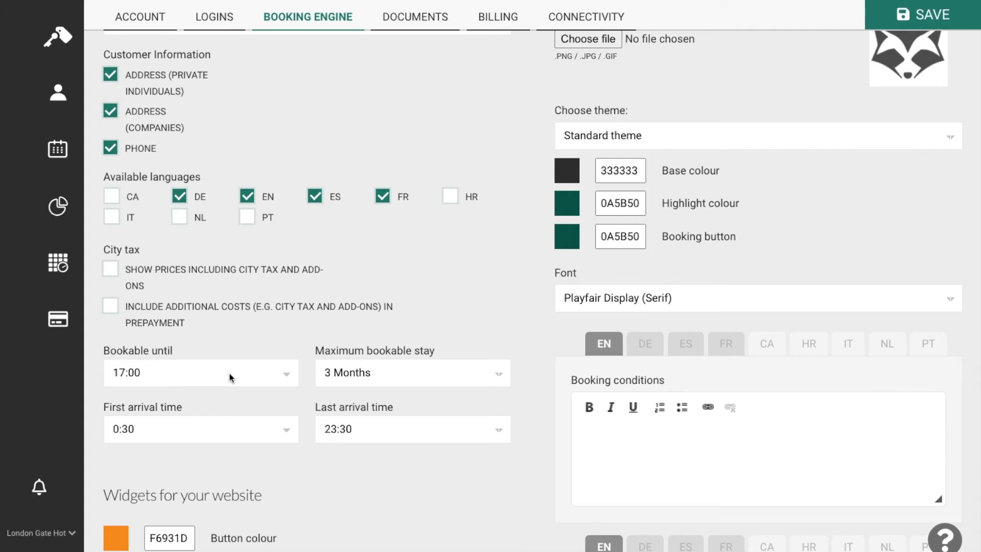
{"action": "left_click", "coordinate": [231, 378]}
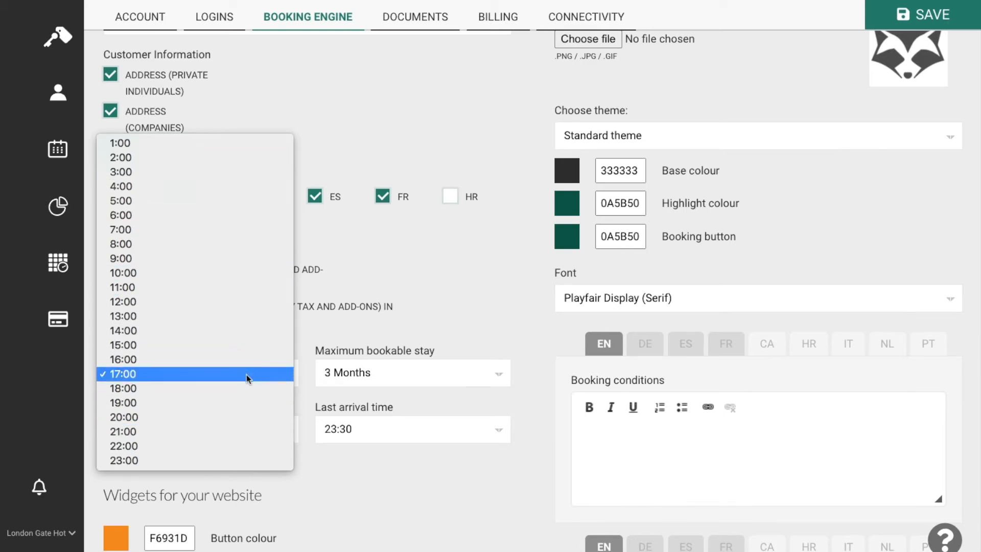
{"action": "left_click", "coordinate": [328, 346]}
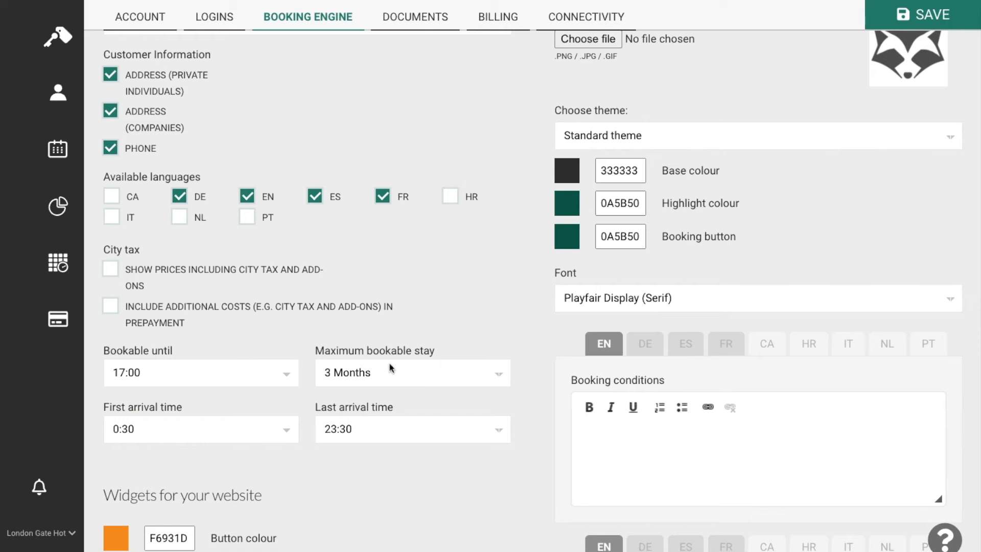
{"action": "left_click", "coordinate": [421, 377]}
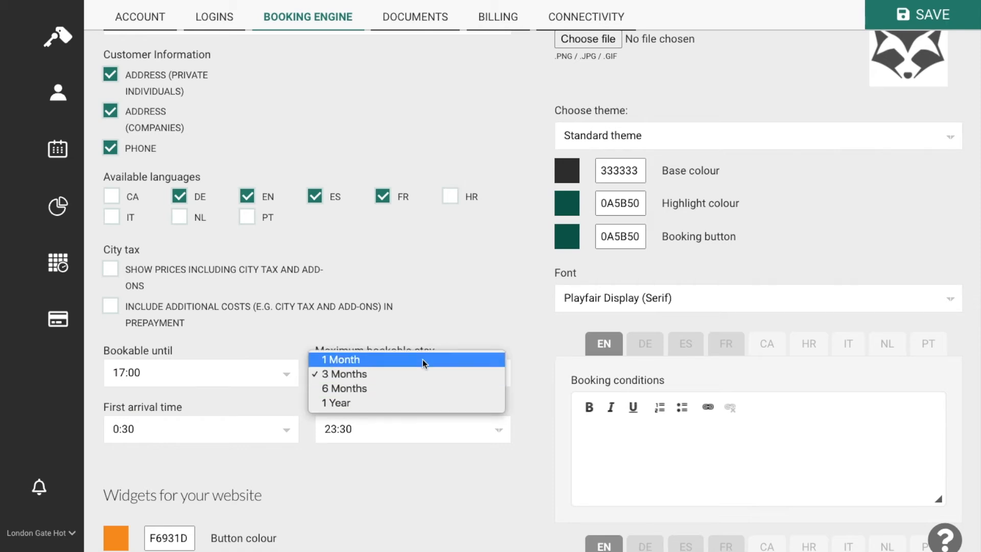
{"action": "left_click", "coordinate": [495, 329]}
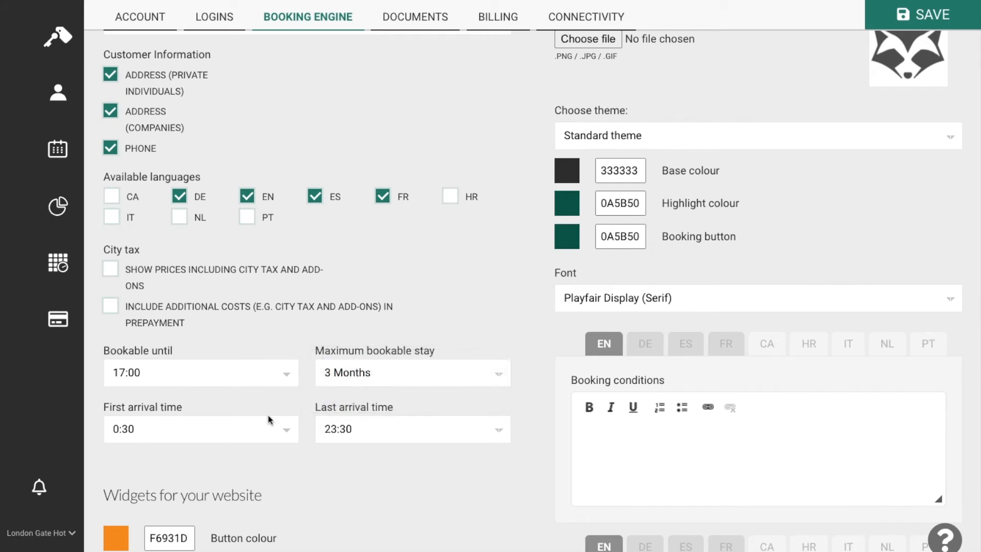
Step: Set the first arrival time to Not restricted and look through the last arrival time choices
{"action": "left_click", "coordinate": [295, 431]}
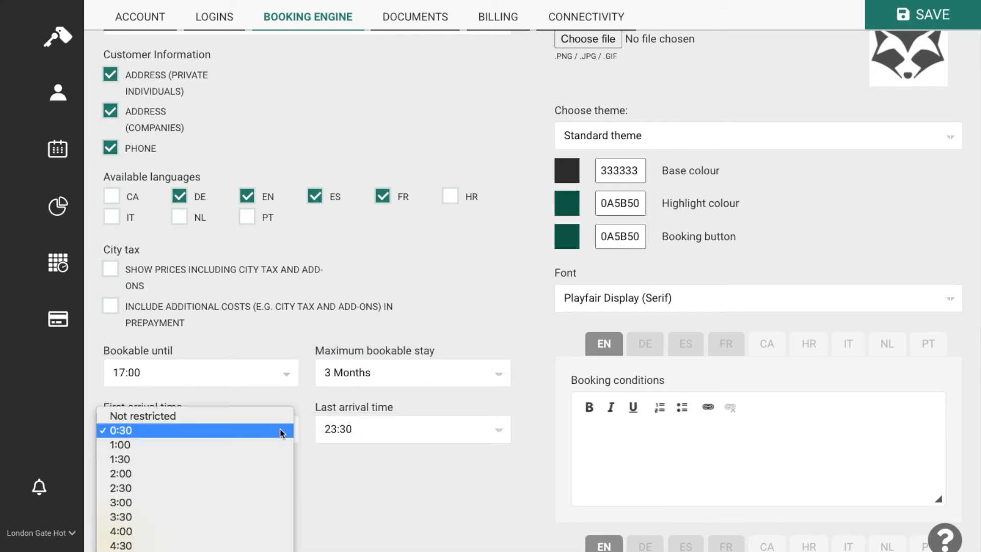
{"action": "left_click", "coordinate": [164, 416]}
{"action": "left_click", "coordinate": [360, 431]}
{"action": "scroll", "coordinate": [373, 416], "scroll_direction": "up", "scroll_amount": 4}
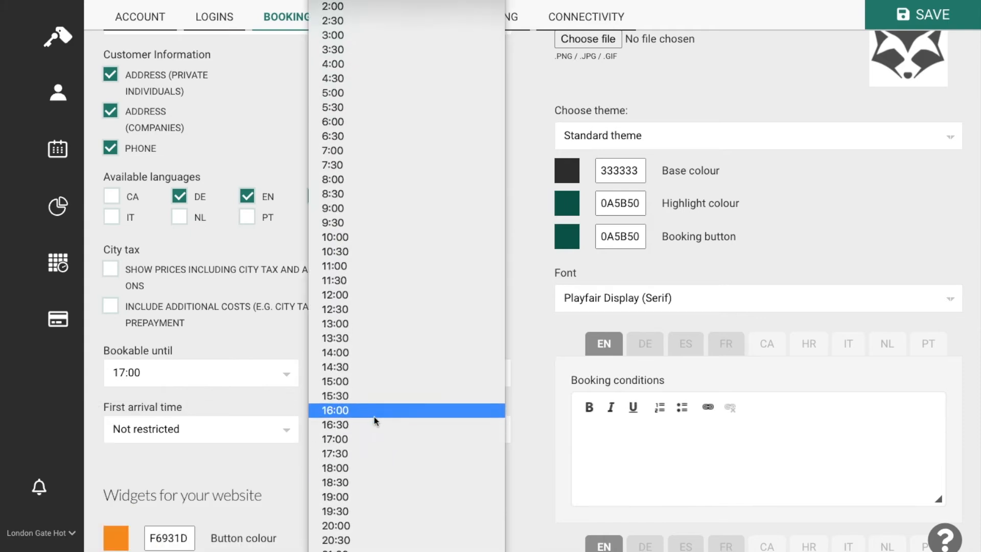
{"action": "left_click", "coordinate": [544, 418]}
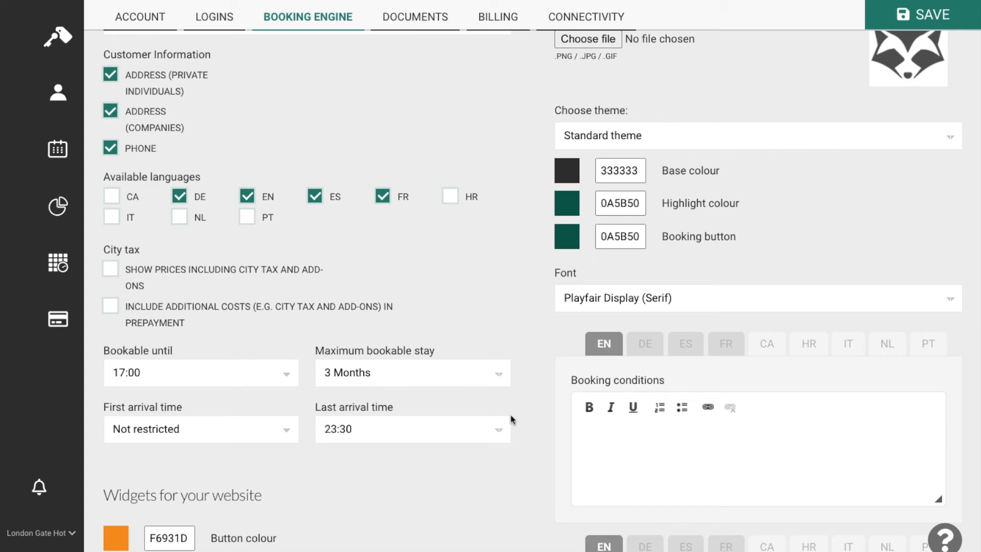
Step: Try the example booking button under the website widgets and display its widget code to read through
{"action": "scroll", "coordinate": [517, 429], "scroll_direction": "down", "scroll_amount": 4}
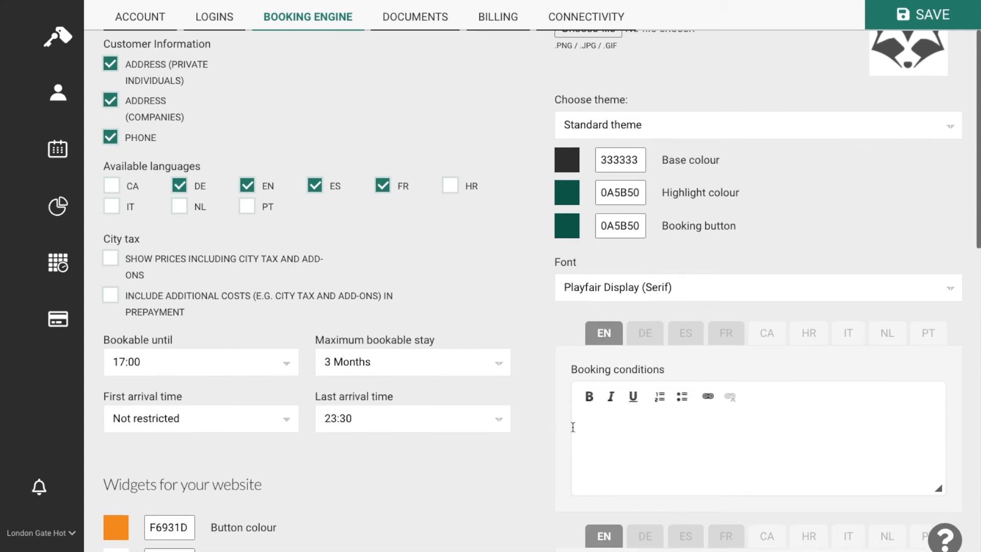
{"action": "scroll", "coordinate": [520, 434], "scroll_direction": "down", "scroll_amount": 5}
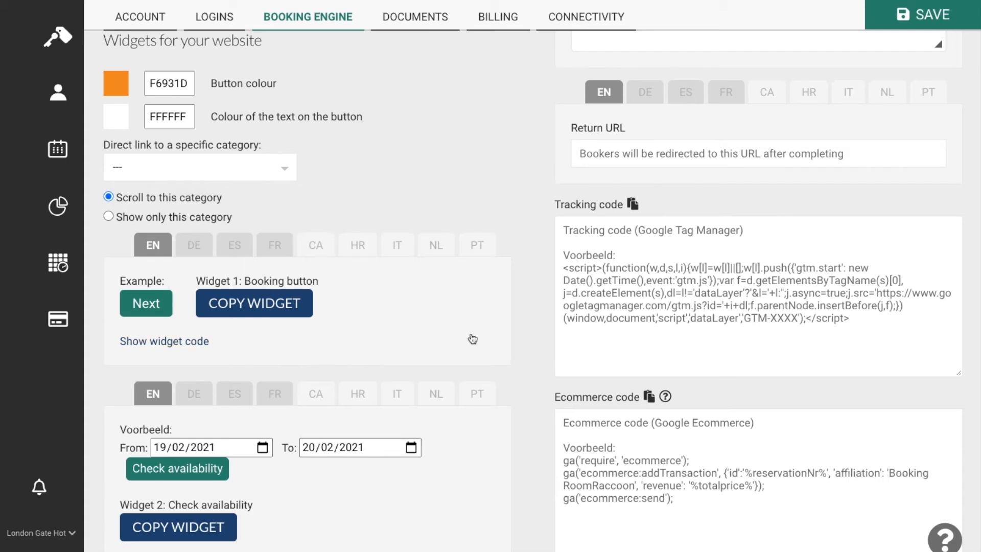
{"action": "left_click", "coordinate": [147, 305]}
{"action": "scroll", "coordinate": [147, 258], "scroll_direction": "up", "scroll_amount": 1}
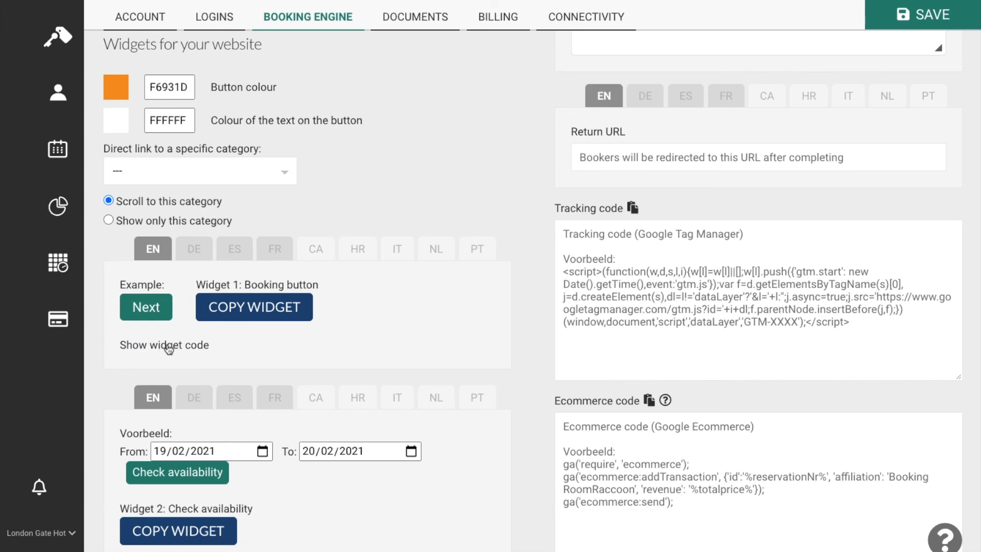
{"action": "left_click", "coordinate": [168, 347]}
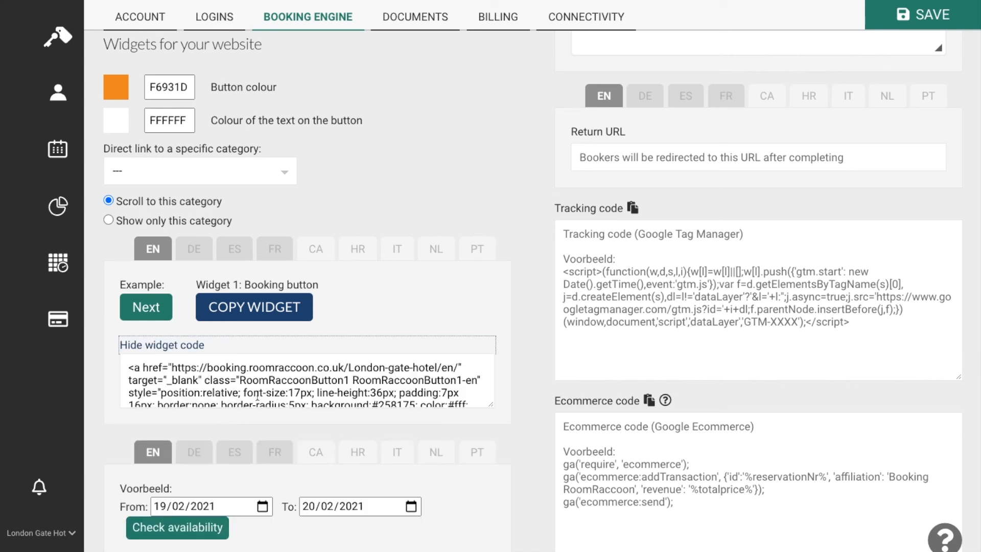
{"action": "scroll", "coordinate": [257, 394], "scroll_direction": "down", "scroll_amount": 2}
{"action": "scroll", "coordinate": [258, 395], "scroll_direction": "up", "scroll_amount": 2}
{"action": "scroll", "coordinate": [257, 394], "scroll_direction": "down", "scroll_amount": 2}
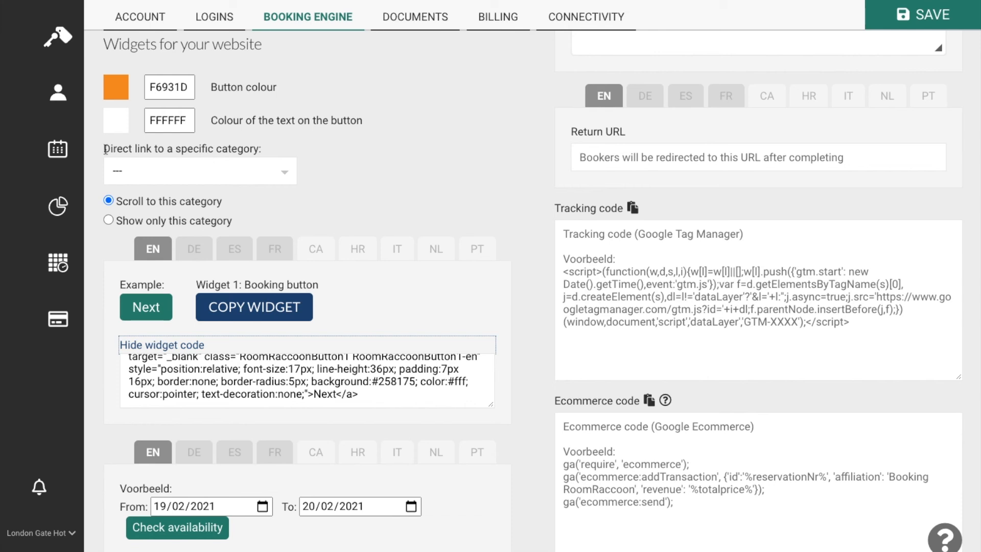
Step: Examine the room categories available for a direct link to a specific category
{"action": "left_click_drag", "start_coordinate": [104, 149], "coordinate": [256, 148]}
{"action": "left_click", "coordinate": [256, 147]}
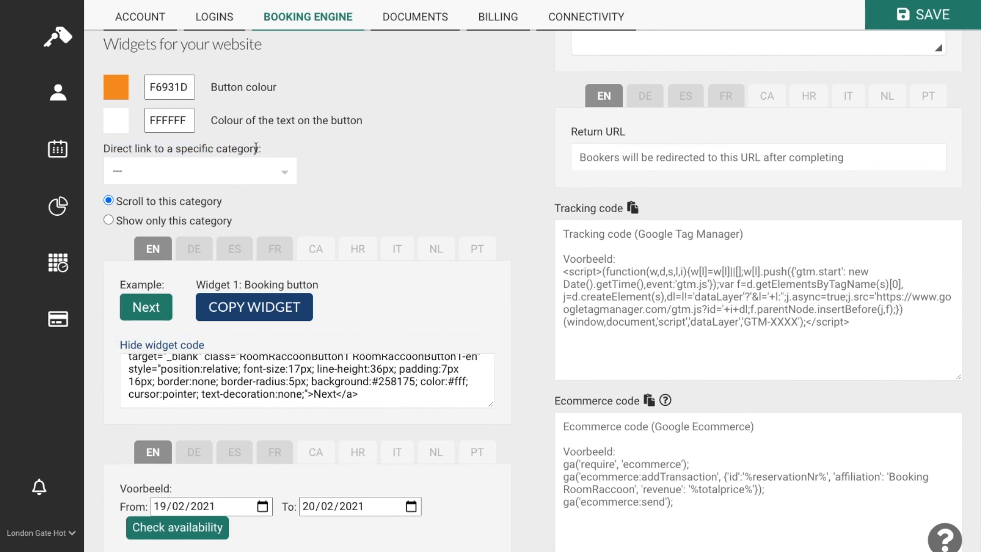
{"action": "left_click", "coordinate": [258, 174]}
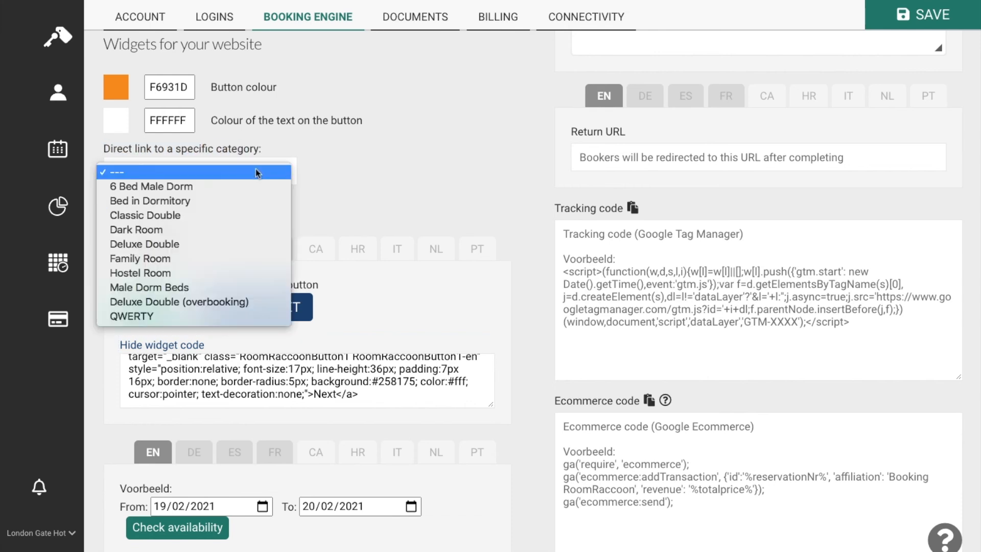
{"action": "left_click", "coordinate": [325, 162]}
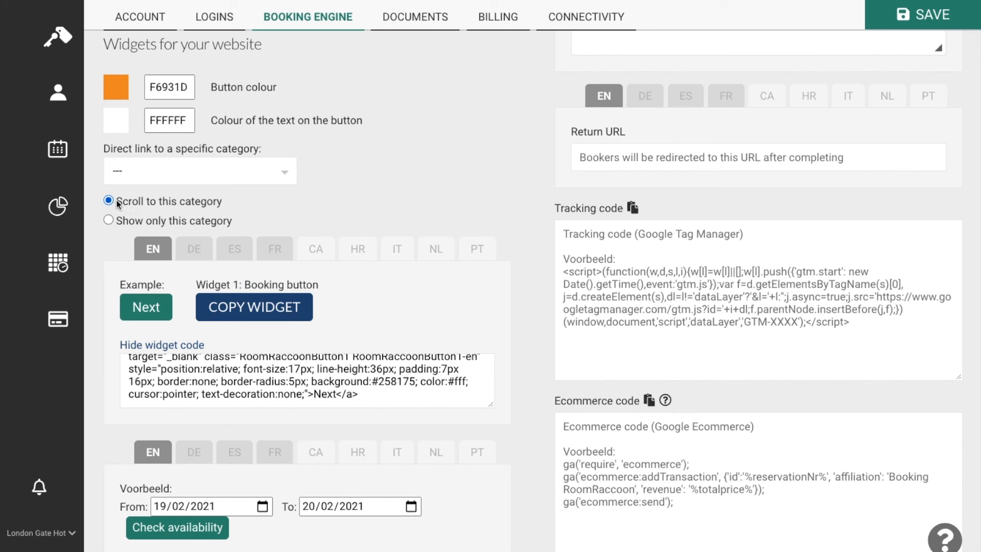
Step: Set the direct category link to show only this category
{"action": "left_click_drag", "start_coordinate": [118, 203], "coordinate": [214, 202]}
{"action": "left_click_drag", "start_coordinate": [122, 222], "coordinate": [275, 224]}
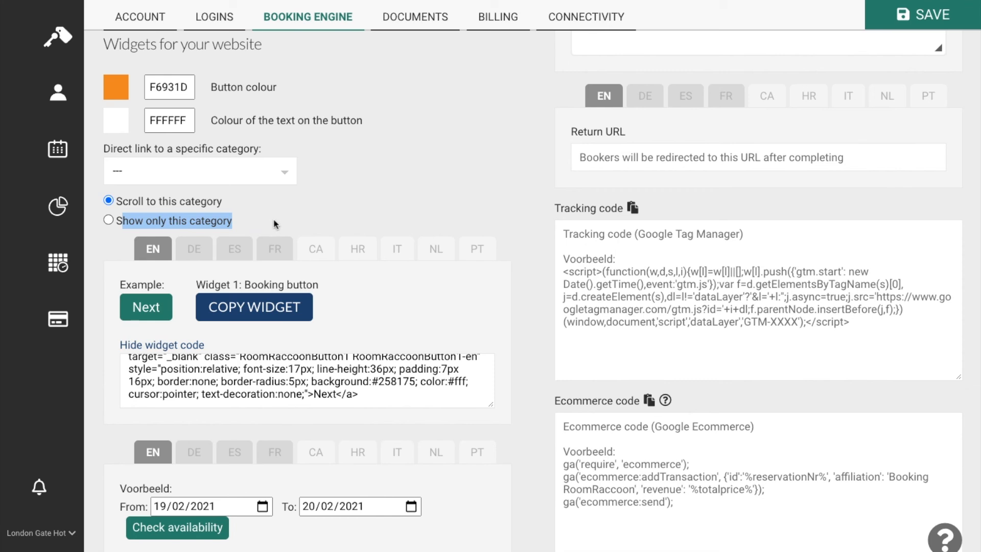
{"action": "left_click", "coordinate": [276, 223]}
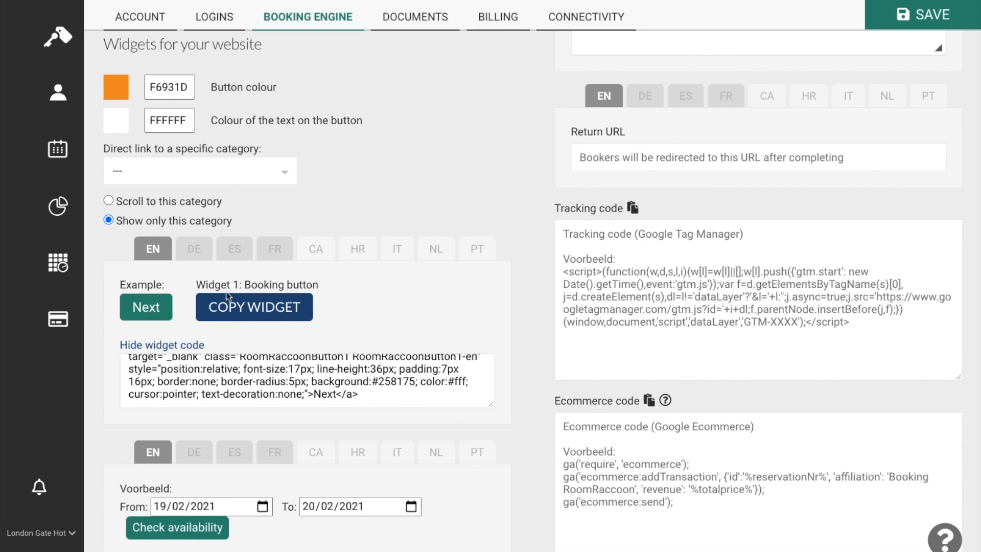
Step: Examine the Return URL field and the tracking and ecommerce code sections
{"action": "scroll", "coordinate": [435, 337], "scroll_direction": "down", "scroll_amount": 1}
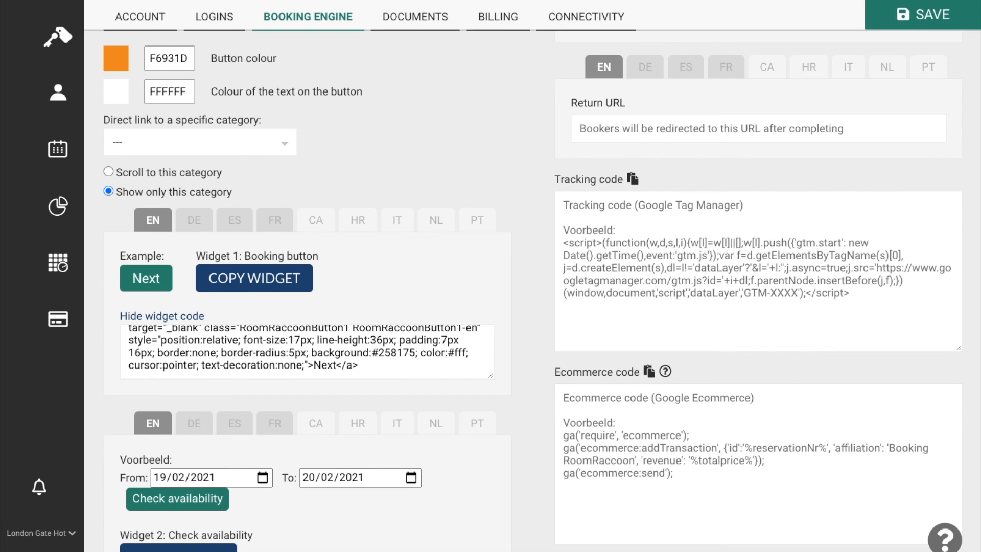
{"action": "scroll", "coordinate": [293, 455], "scroll_direction": "up", "scroll_amount": 1}
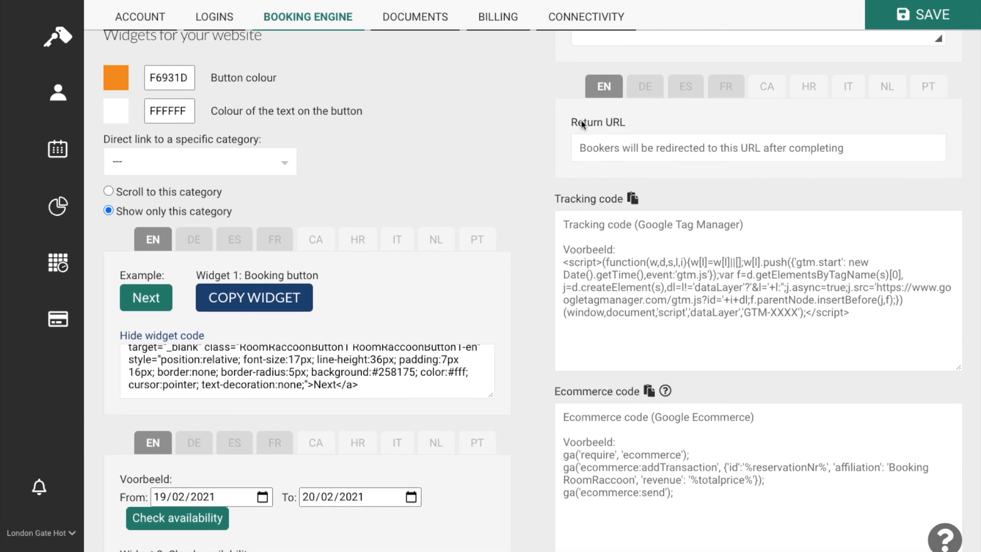
{"action": "left_click_drag", "start_coordinate": [574, 125], "coordinate": [628, 126]}
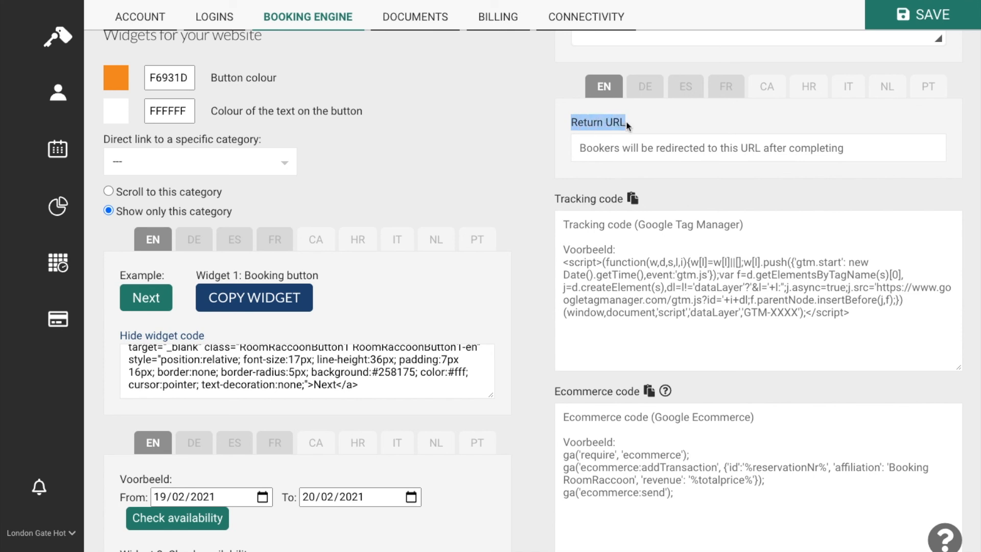
{"action": "left_click", "coordinate": [658, 122]}
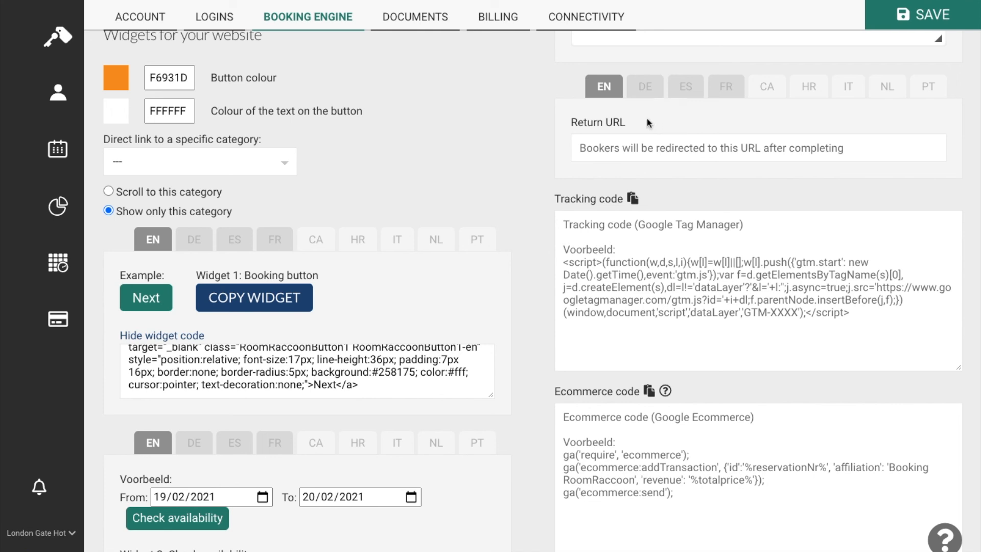
{"action": "scroll", "coordinate": [551, 183], "scroll_direction": "down", "scroll_amount": 1}
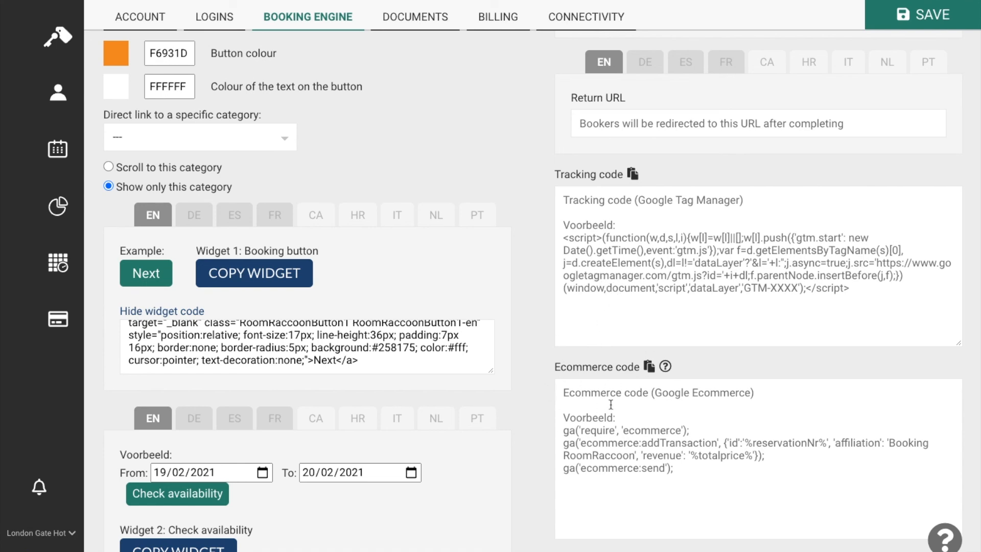
{"action": "scroll", "coordinate": [557, 315], "scroll_direction": "up", "scroll_amount": 1}
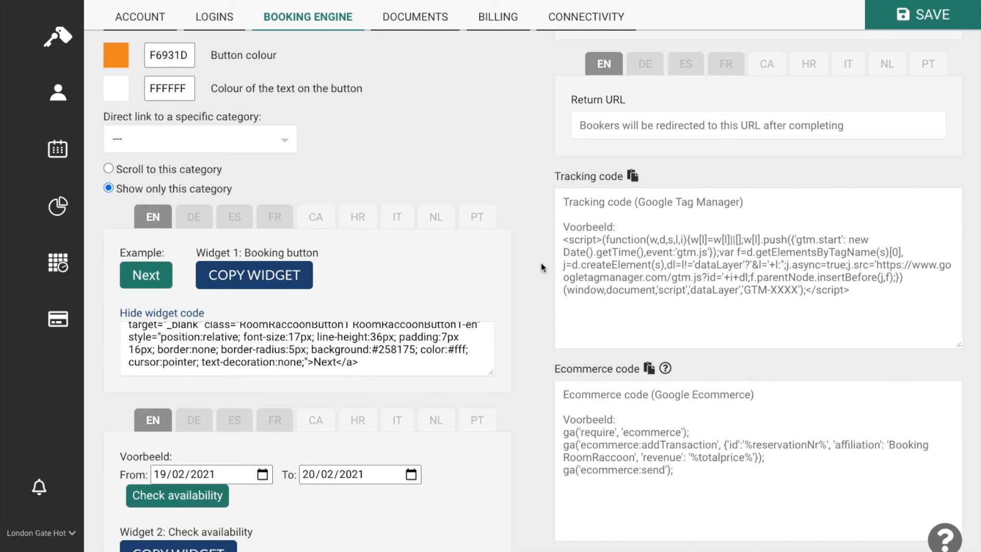
{"action": "scroll", "coordinate": [552, 258], "scroll_direction": "up", "scroll_amount": 1}
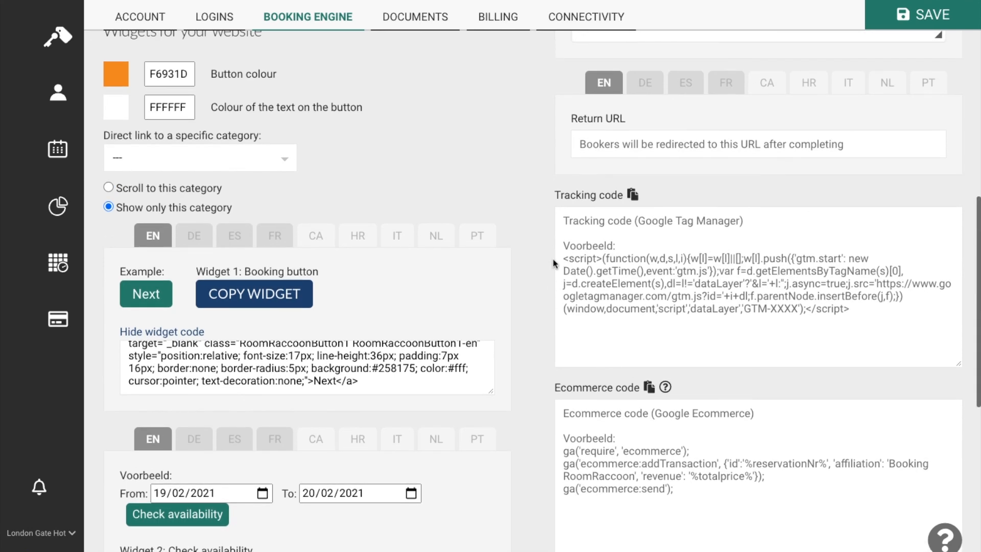
{"action": "scroll", "coordinate": [556, 261], "scroll_direction": "down", "scroll_amount": 1}
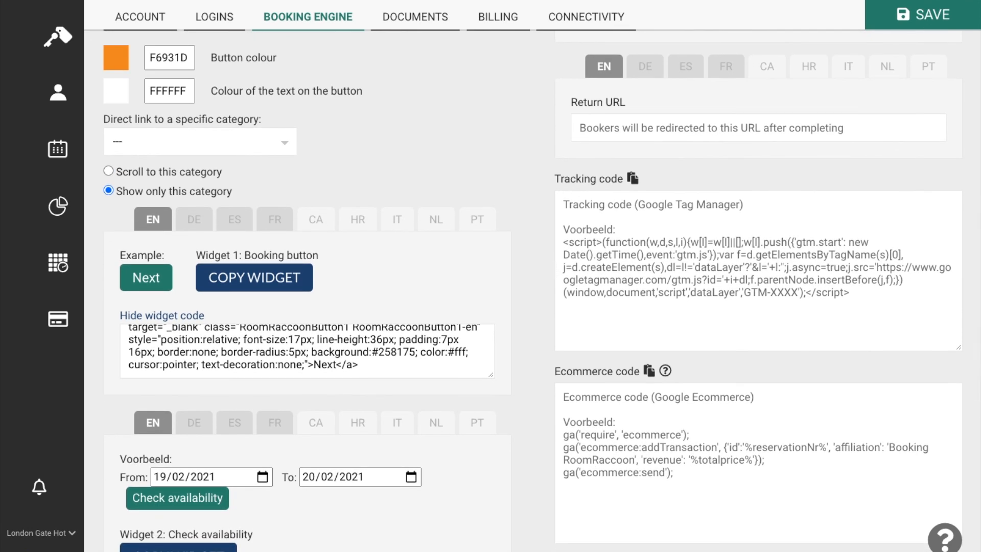